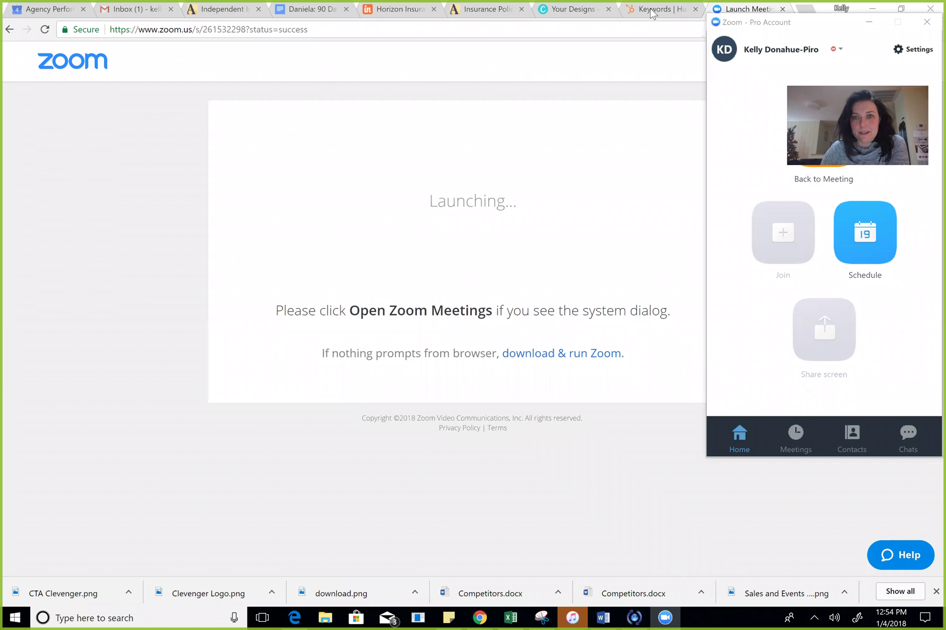
Switch to HubSpot and go through Marketing reports to the Keywords report.
{"action": "left_click", "coordinate": [652, 11]}
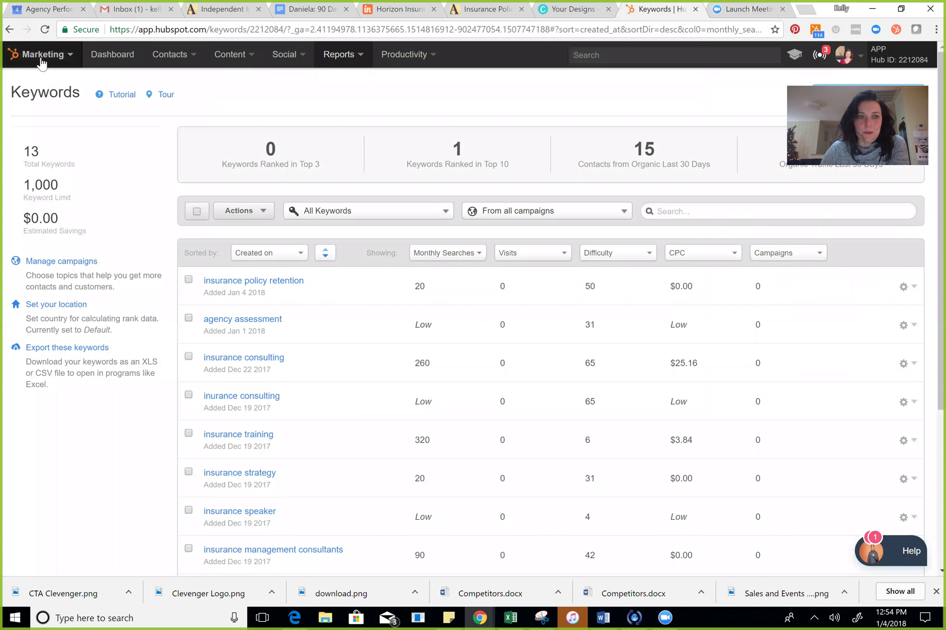
{"action": "left_click", "coordinate": [39, 58]}
{"action": "left_click", "coordinate": [30, 83]}
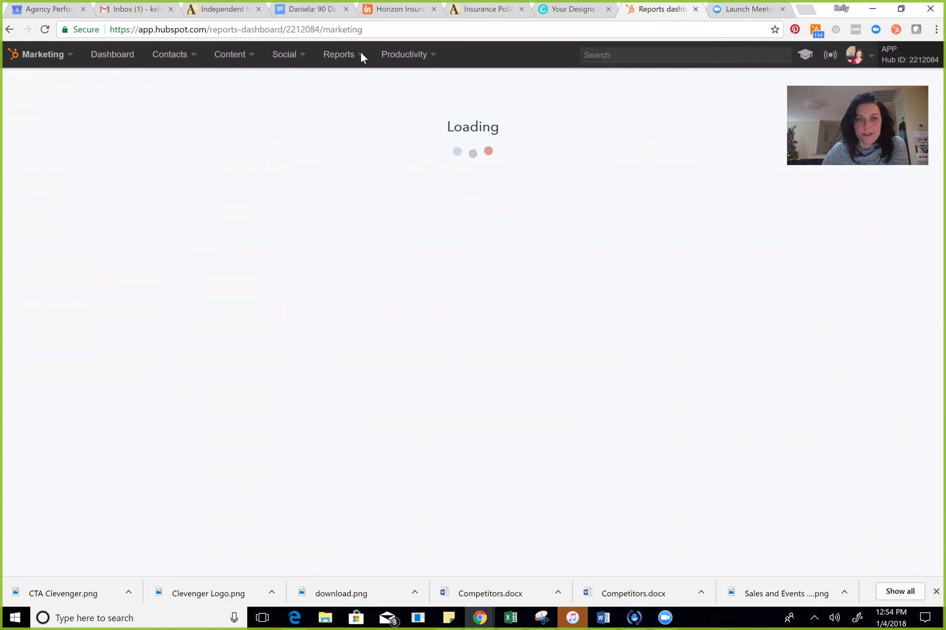
{"action": "left_click", "coordinate": [361, 52]}
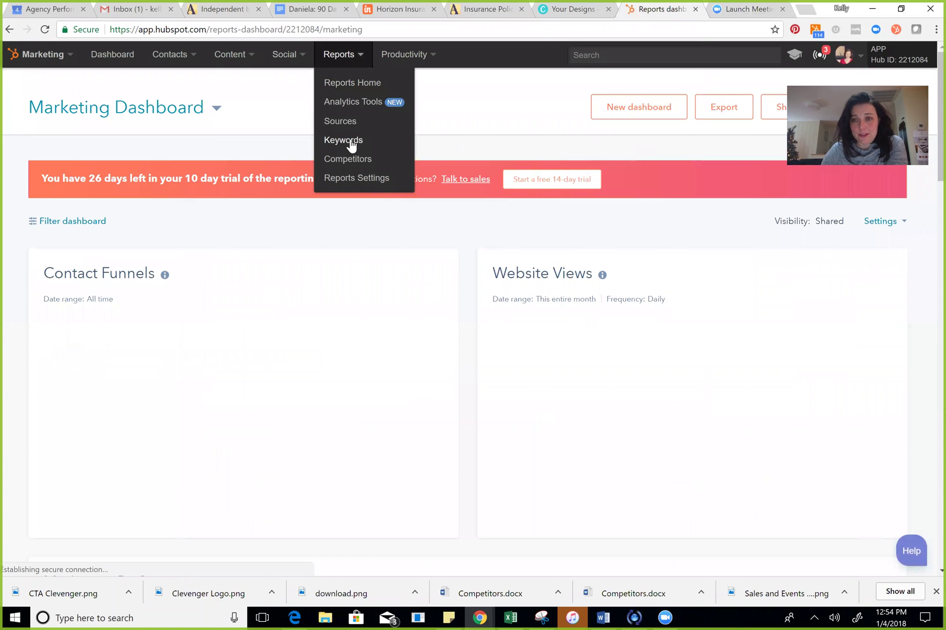
{"action": "left_click", "coordinate": [350, 141]}
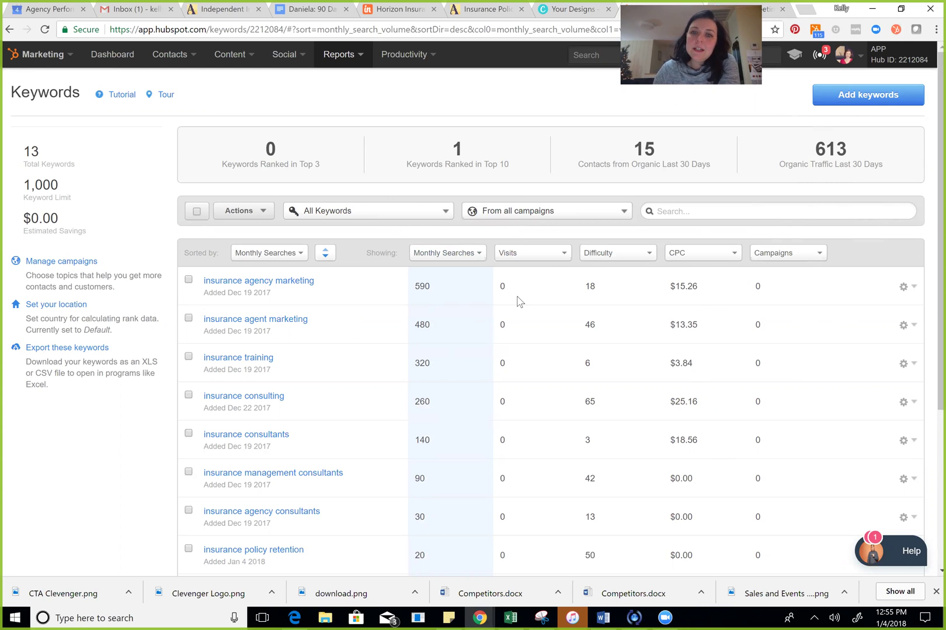
Get keyword suggestions for 'insurance retention' from the Add keywords panel.
{"action": "left_click", "coordinate": [850, 102]}
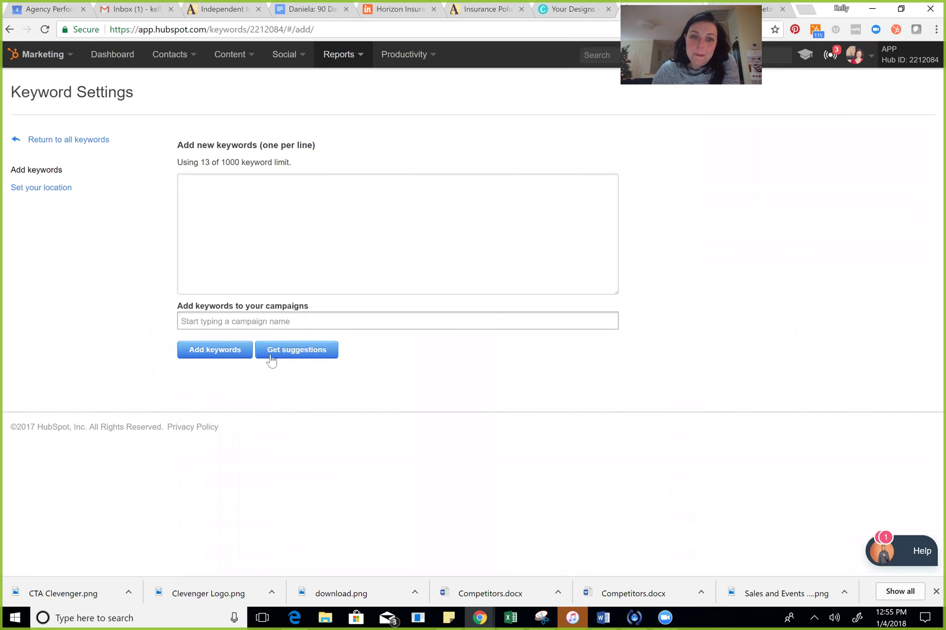
{"action": "left_click", "coordinate": [280, 353]}
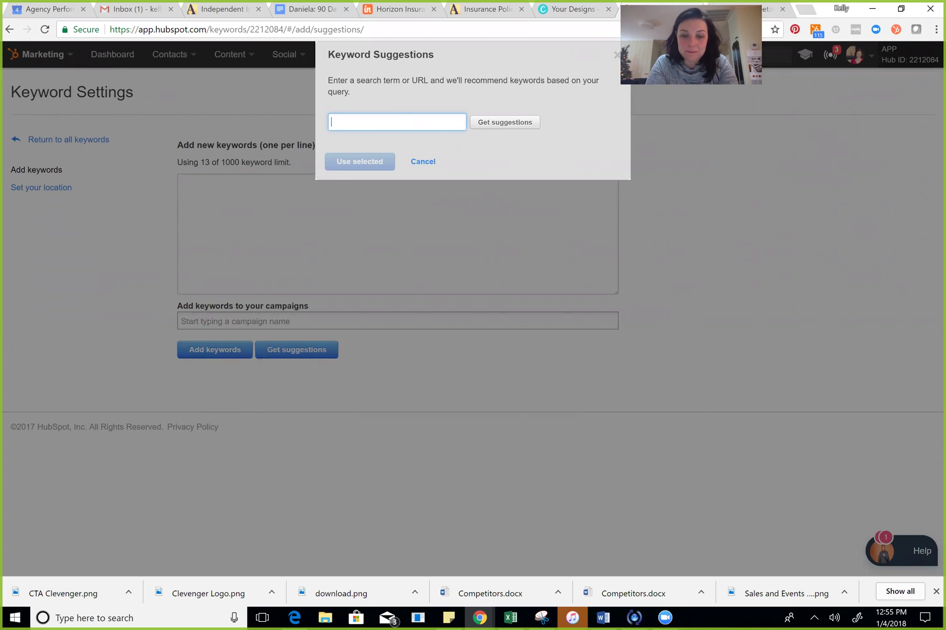
{"action": "type", "text": "insurance retenti"}
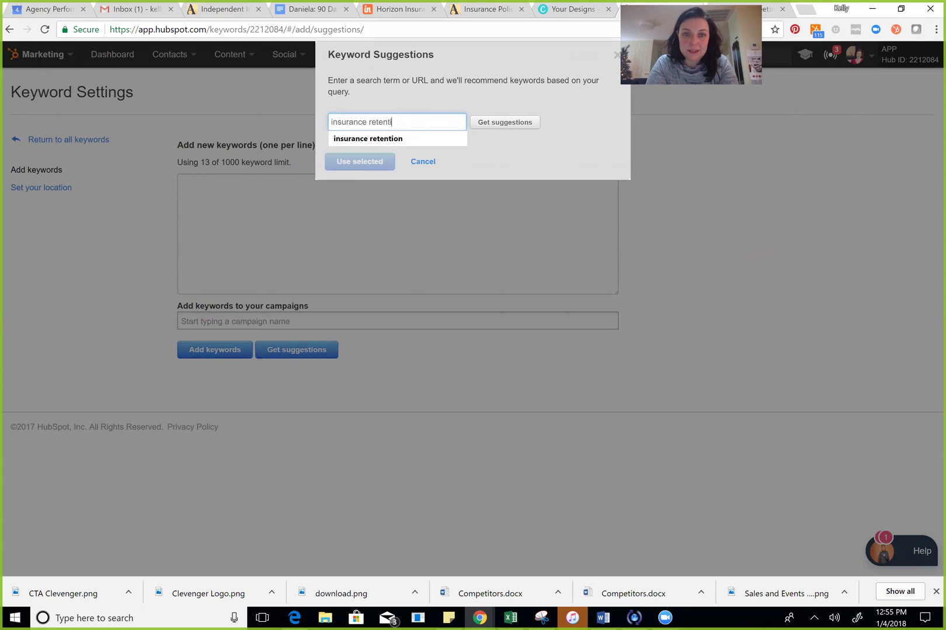
{"action": "type", "text": "on"}
{"action": "left_click", "coordinate": [512, 125]}
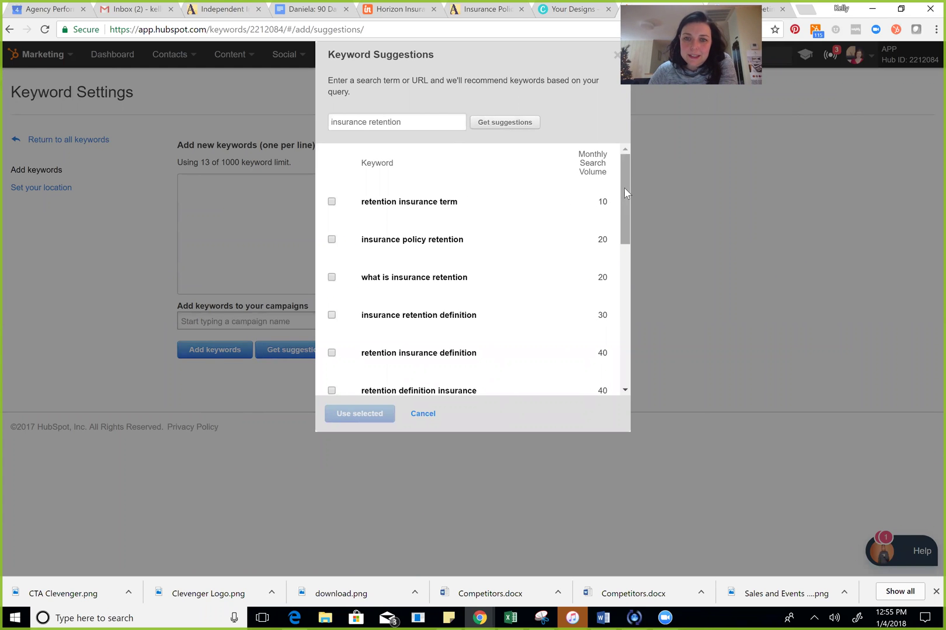
Find the suggestion 'insurance policy retention' and copy it.
{"action": "scroll", "coordinate": [622, 223], "scroll_direction": "down", "scroll_amount": 2}
{"action": "left_click_drag", "start_coordinate": [621, 223], "coordinate": [597, 347]}
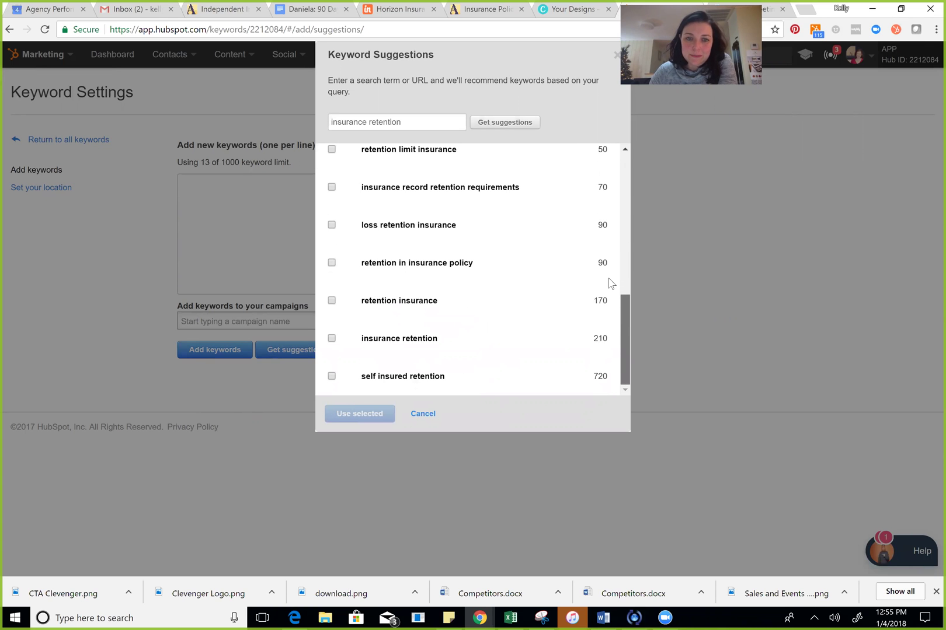
{"action": "left_click_drag", "start_coordinate": [624, 239], "coordinate": [639, 166]}
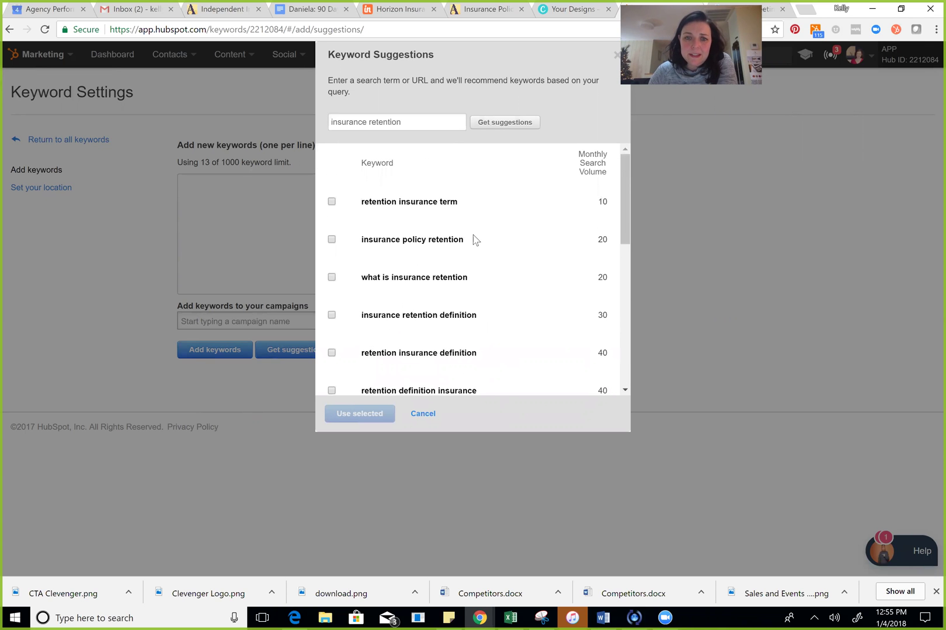
{"action": "left_click_drag", "start_coordinate": [481, 245], "coordinate": [356, 247]}
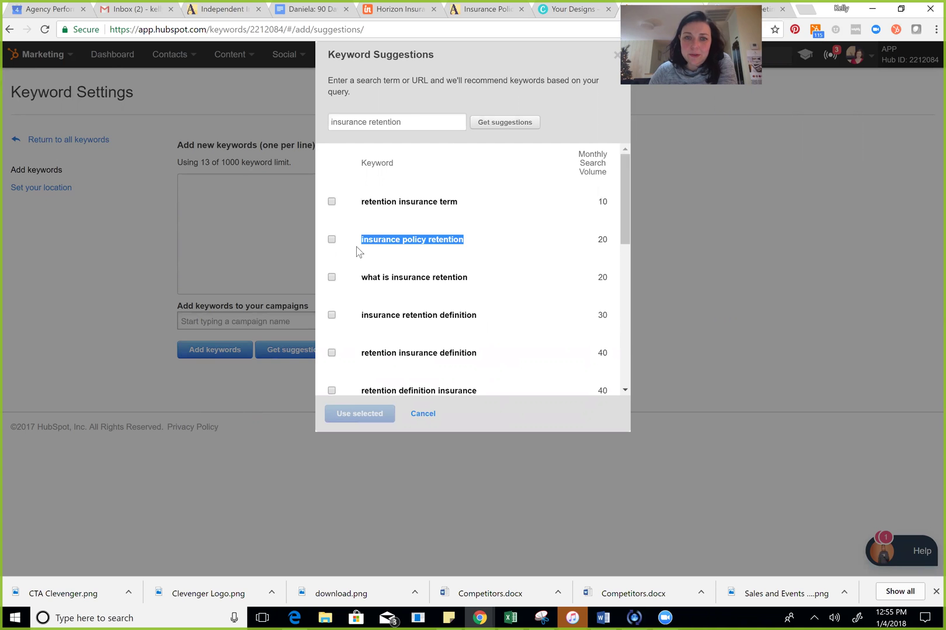
{"action": "right_click", "coordinate": [385, 247]}
{"action": "left_click", "coordinate": [403, 253]}
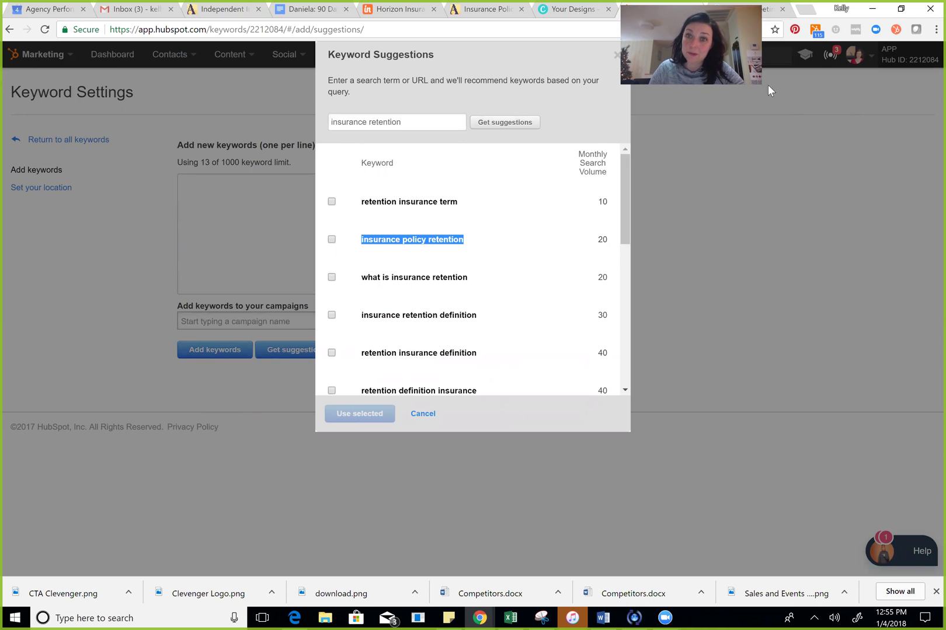
Search Google for 'insurance policy retention' in a new tab and skim the results.
{"action": "left_click", "coordinate": [804, 10]}
{"action": "key", "text": "ctrl+v"}
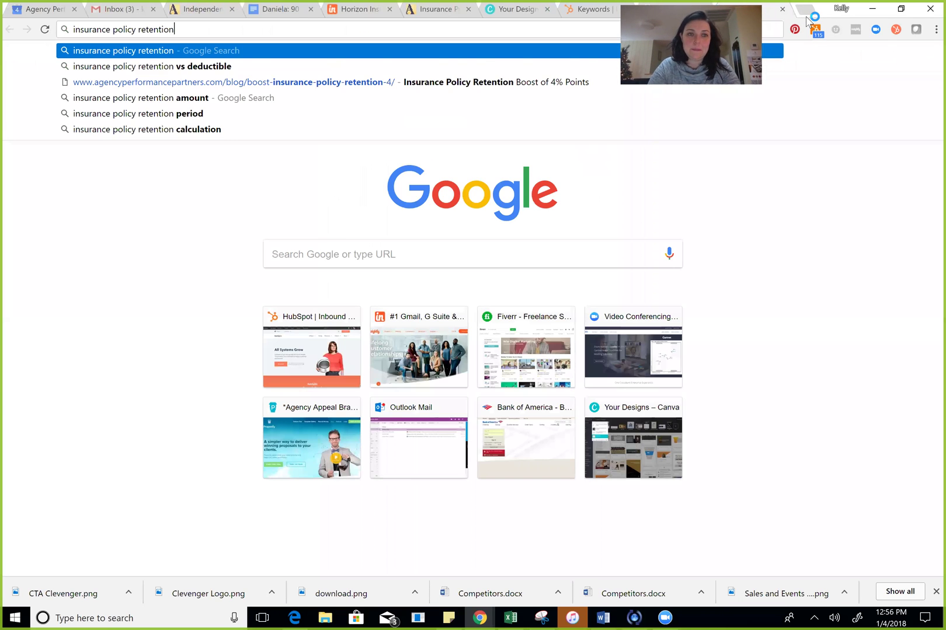
{"action": "key", "text": "Return"}
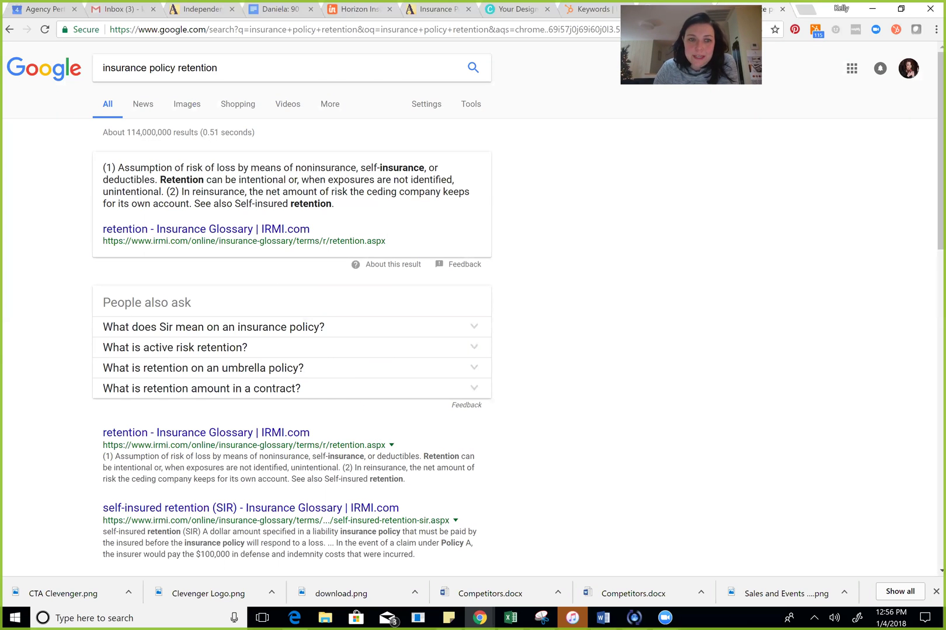
{"action": "scroll", "coordinate": [653, 280], "scroll_direction": "down", "scroll_amount": 2}
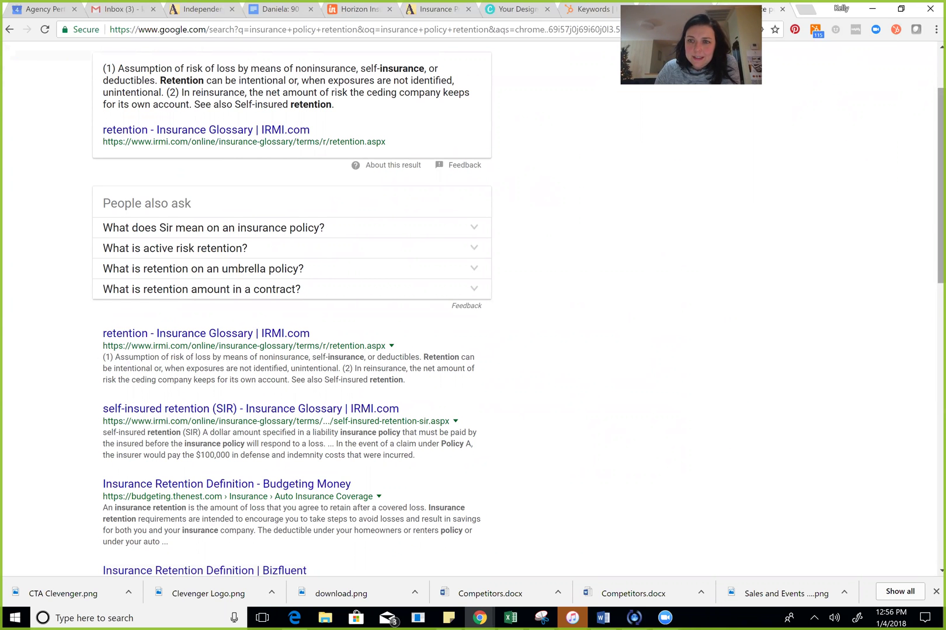
{"action": "scroll", "coordinate": [518, 309], "scroll_direction": "down", "scroll_amount": 1}
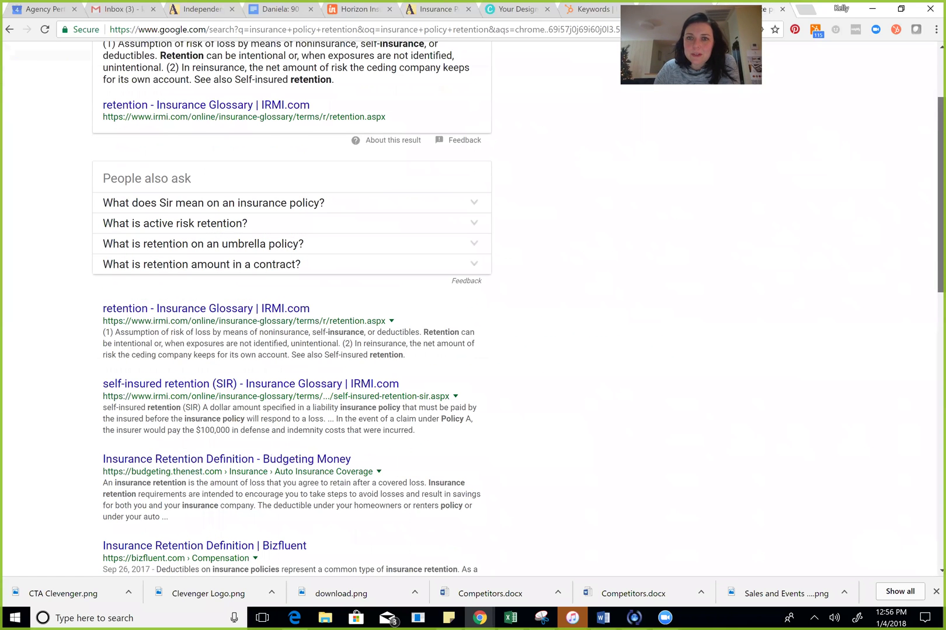
Back in HubSpot, add the 'insurance policy retention' suggestion to the new keywords.
{"action": "left_click", "coordinate": [581, 10]}
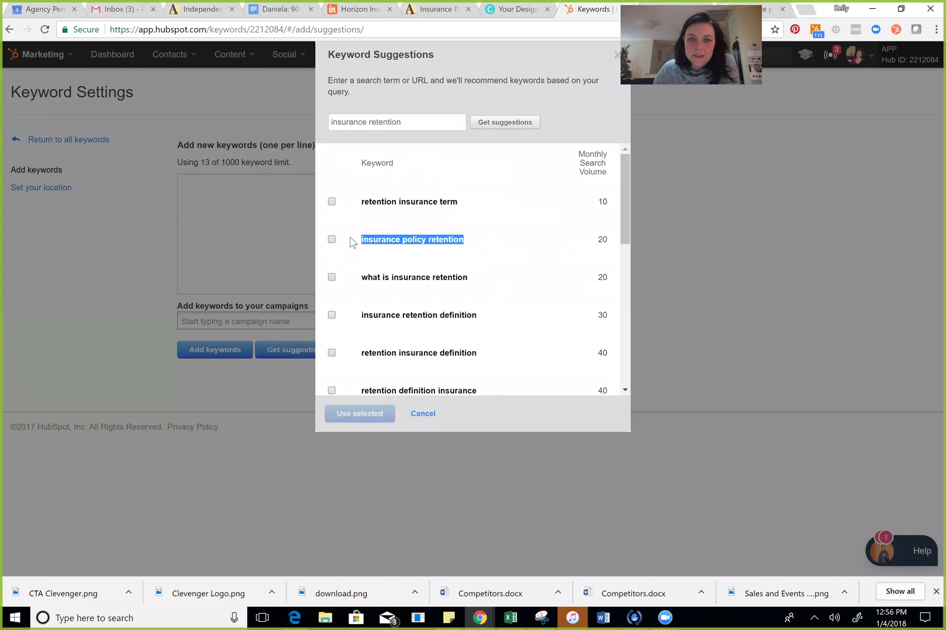
{"action": "left_click", "coordinate": [331, 240]}
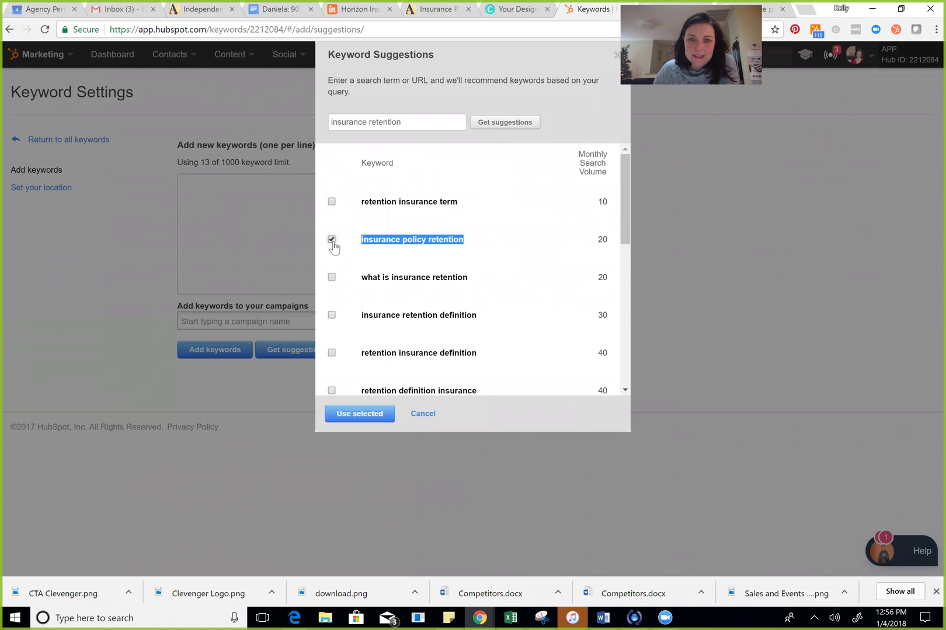
{"action": "left_click", "coordinate": [362, 415]}
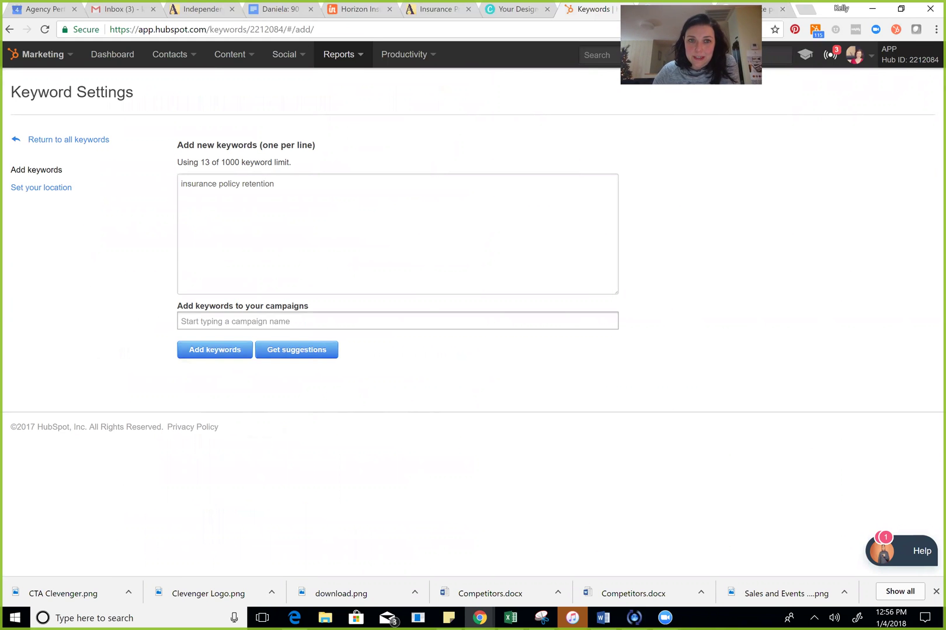
{"action": "left_click", "coordinate": [353, 57]}
Return to the Keywords report list.
{"action": "left_click", "coordinate": [357, 145]}
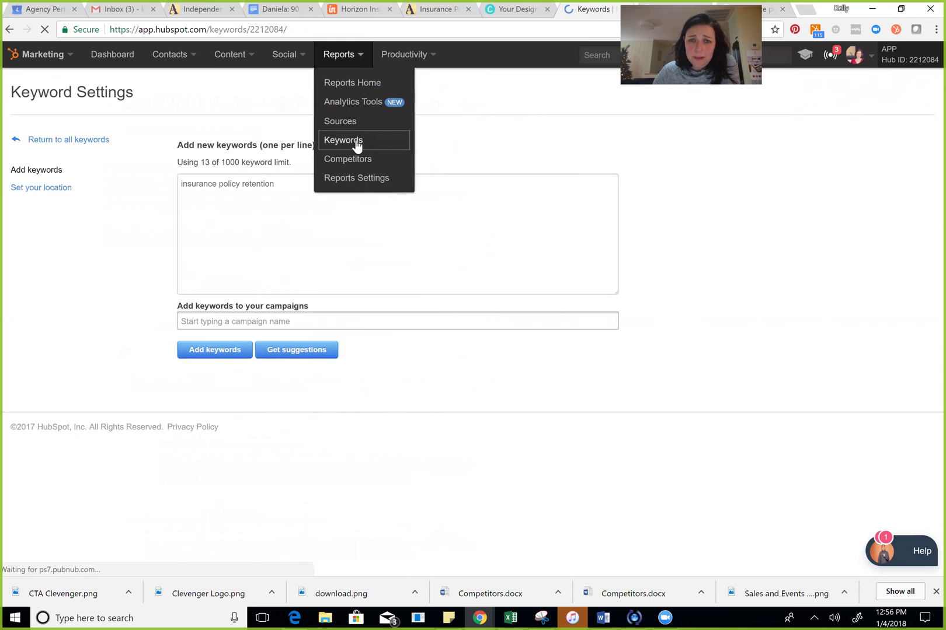